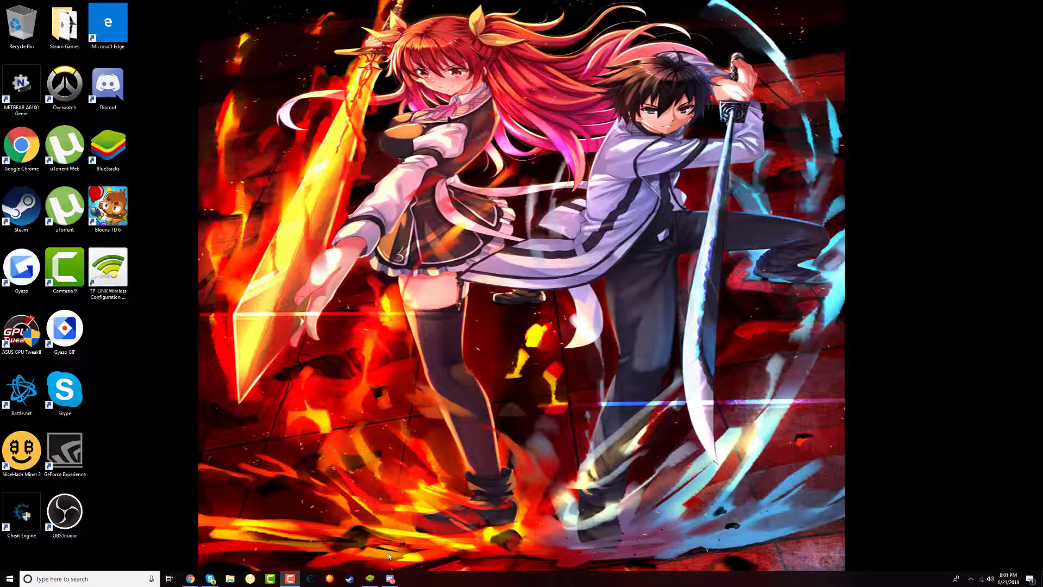
Bring the BlueStacks window back briefly, then minimize it again
click(390, 579)
click(390, 578)
click(371, 579)
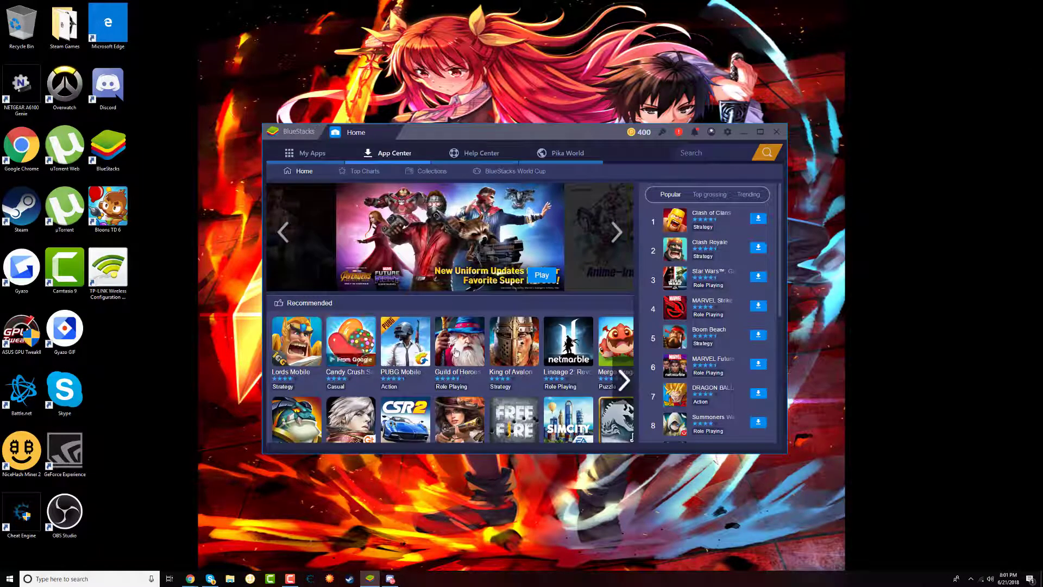
click(743, 132)
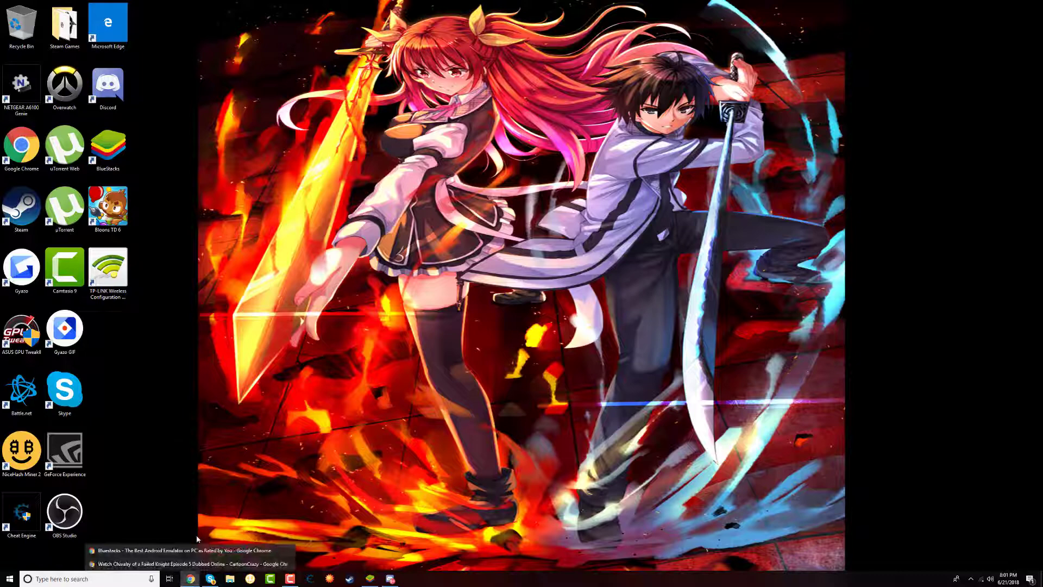
In Chrome, browse the BlueStacks homepage, open the Download BlueStacks page, then minimize the browser
click(191, 550)
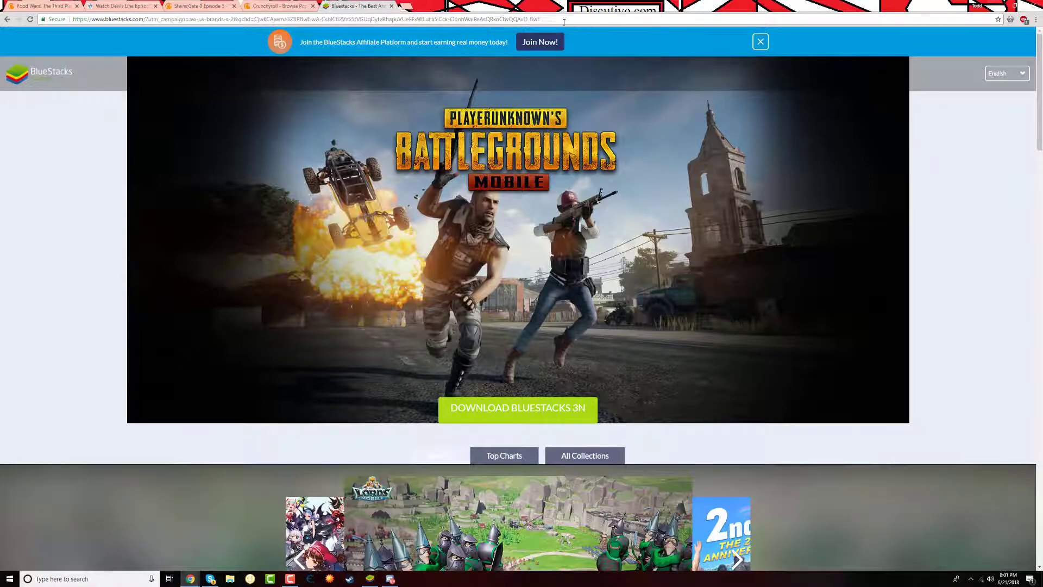
scroll(585, 253, down, 4)
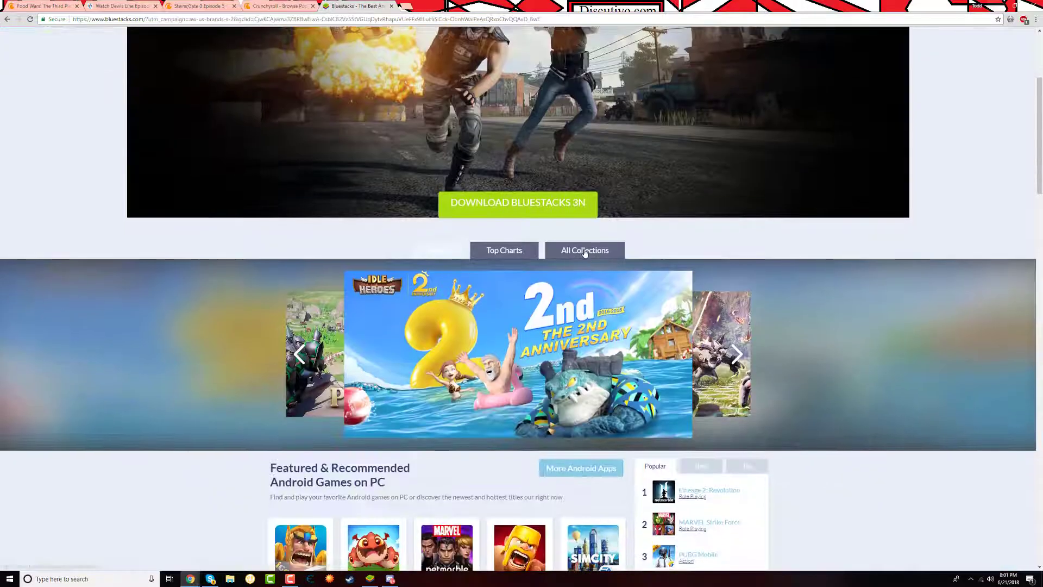
scroll(584, 252, down, 7)
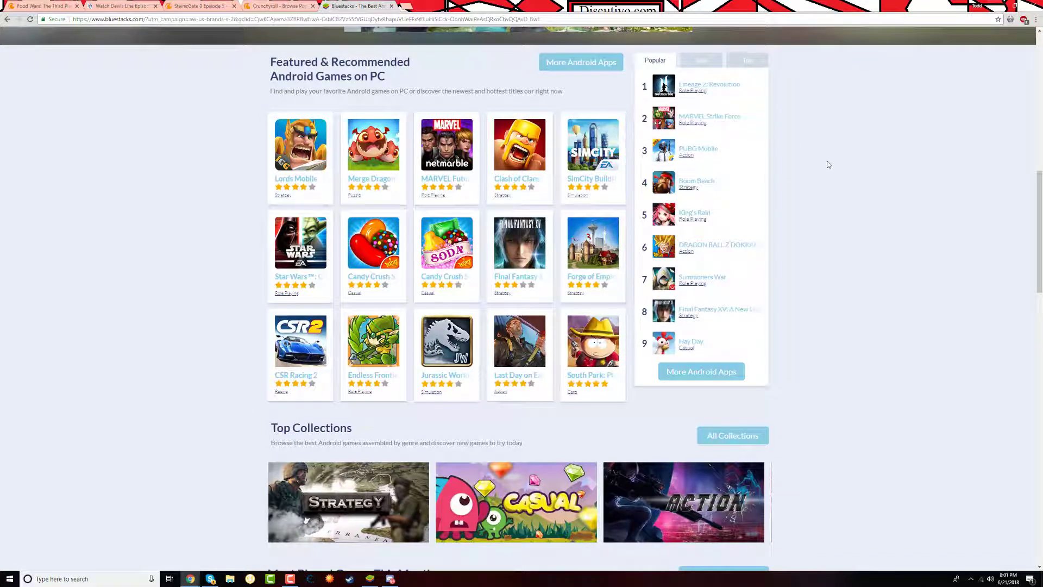
scroll(815, 162, down, 4)
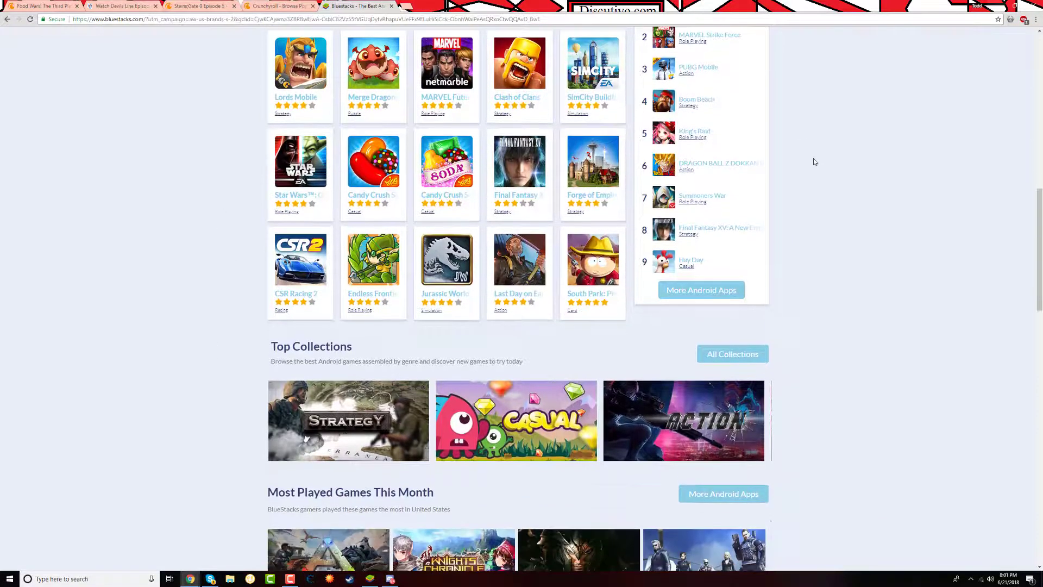
scroll(812, 160, down, 4)
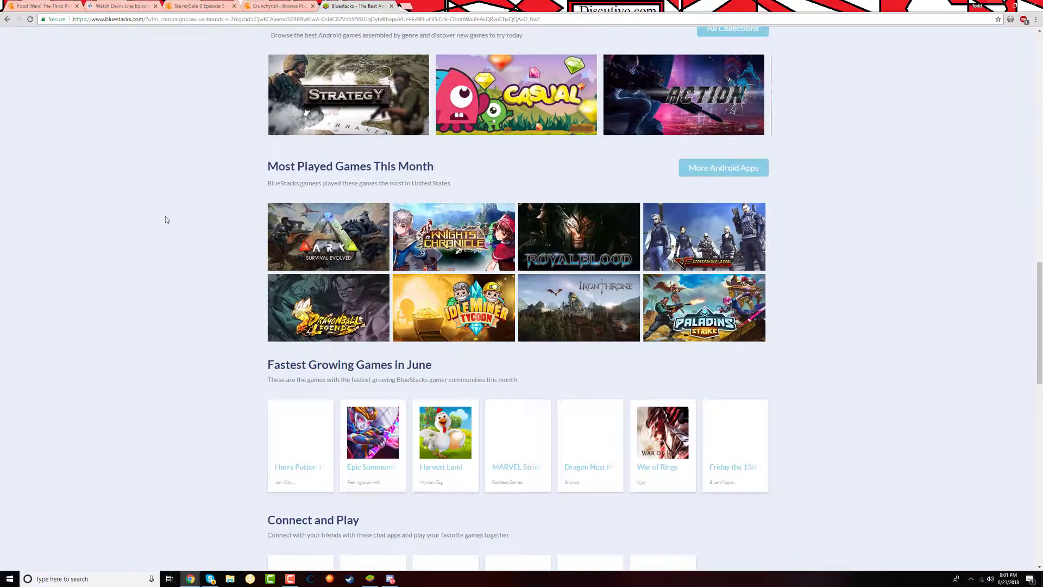
scroll(164, 220, down, 5)
scroll(164, 221, up, 20)
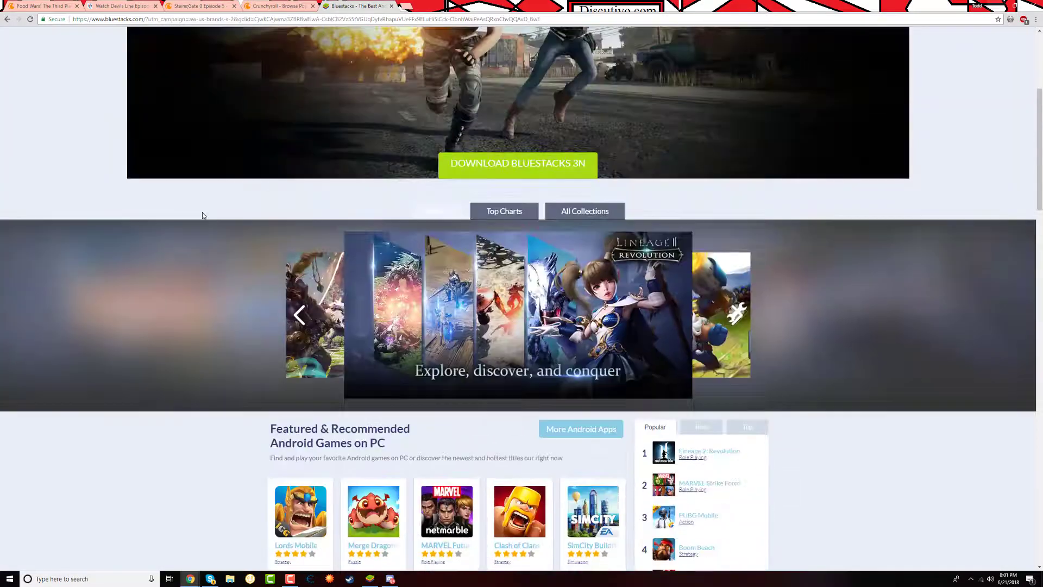
scroll(197, 217, up, 5)
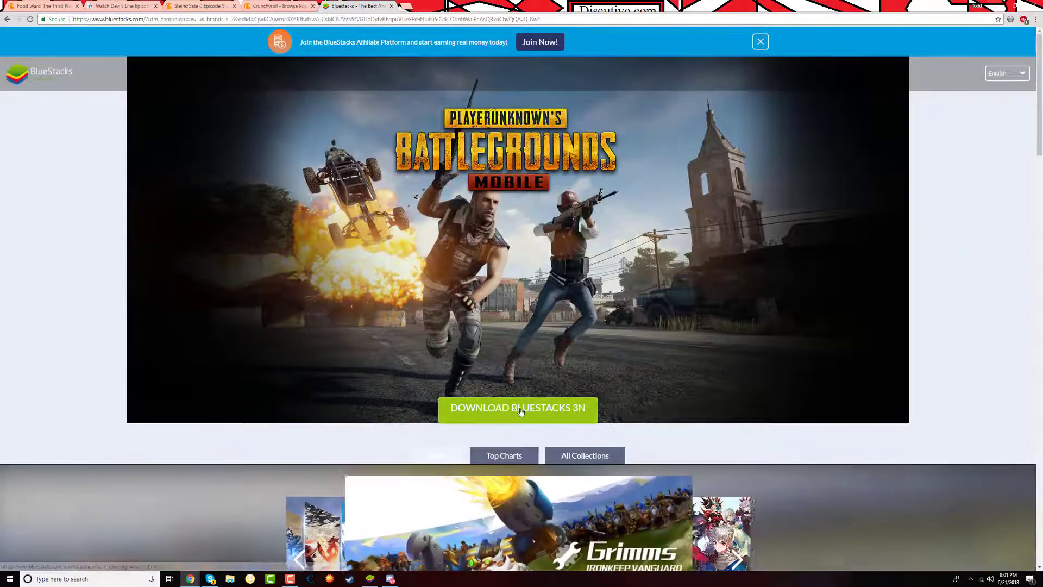
click(565, 408)
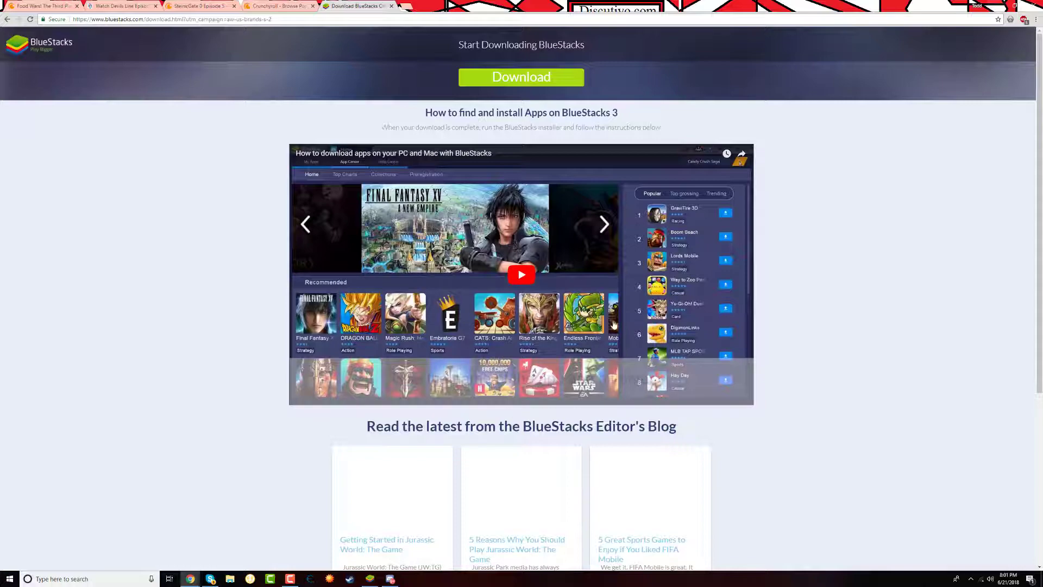
click(989, 5)
Reopen BlueStacks and search the App Center for 'one piece treasure cruise'
click(370, 578)
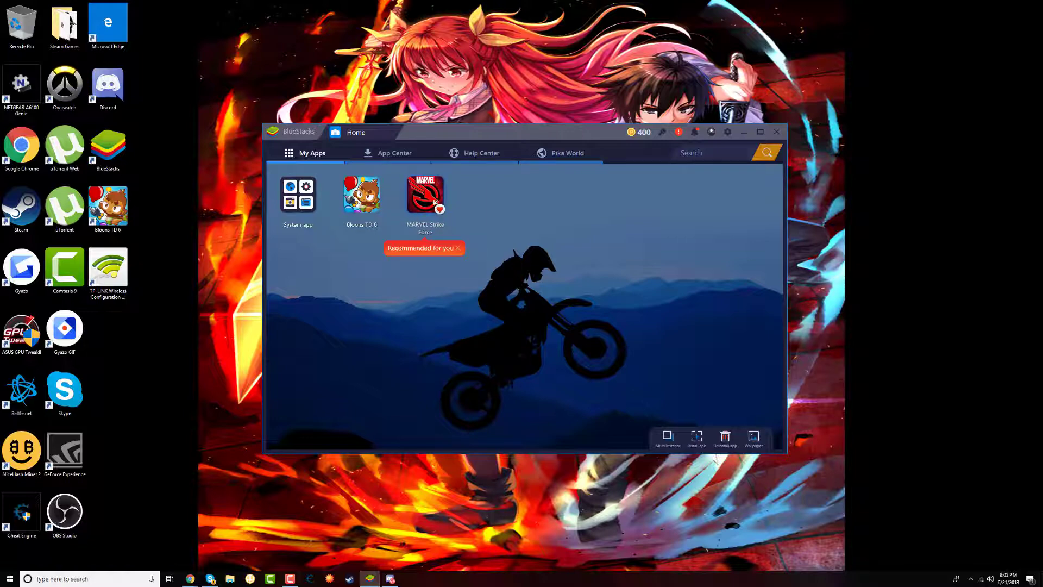
click(383, 154)
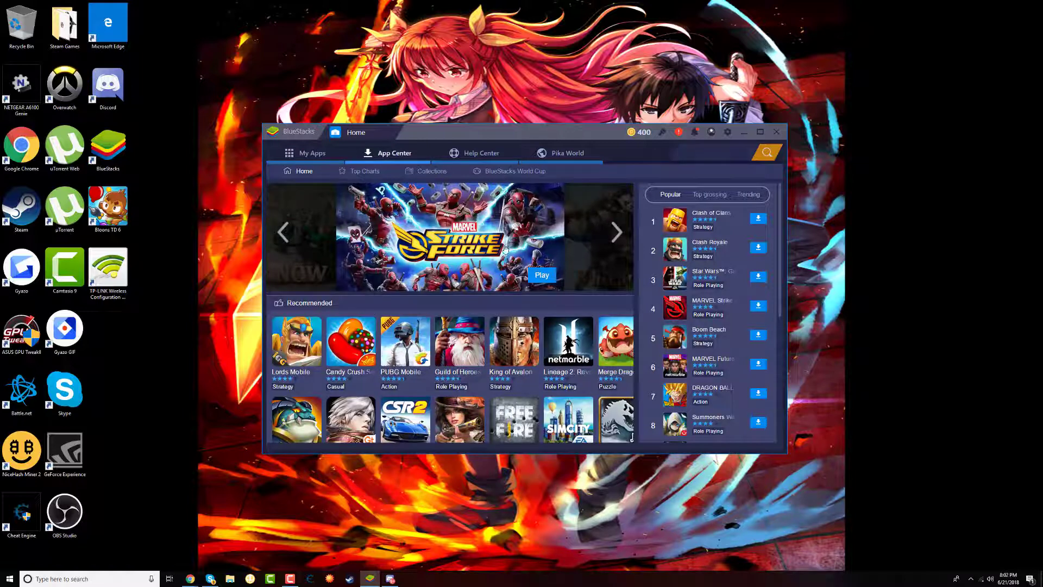
text(one piece treasure cruise)
key(Return)
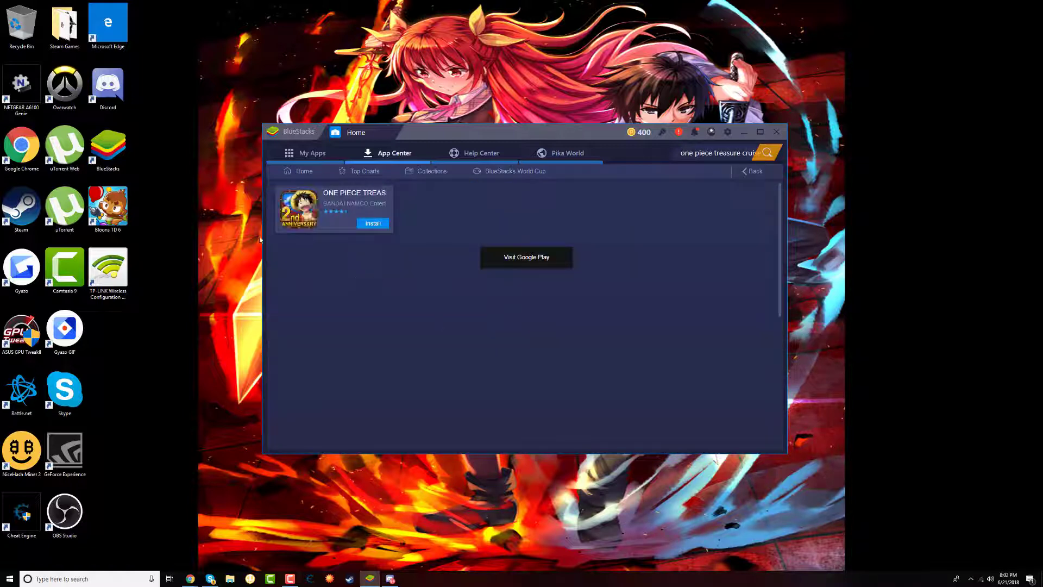
Look over the One Piece Treasure Cruise Google Play page, then close it
click(298, 215)
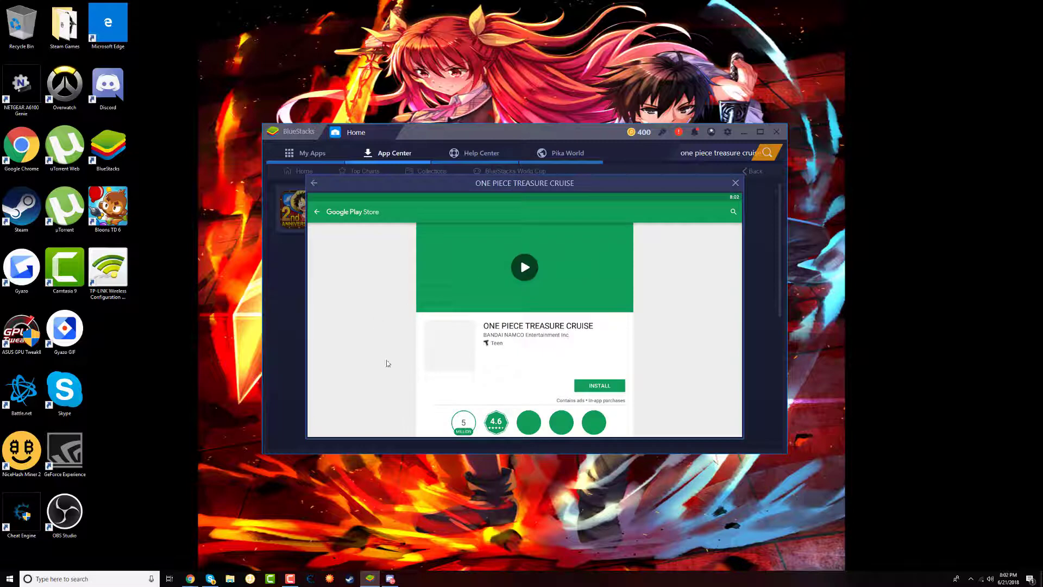
scroll(459, 375, down, 5)
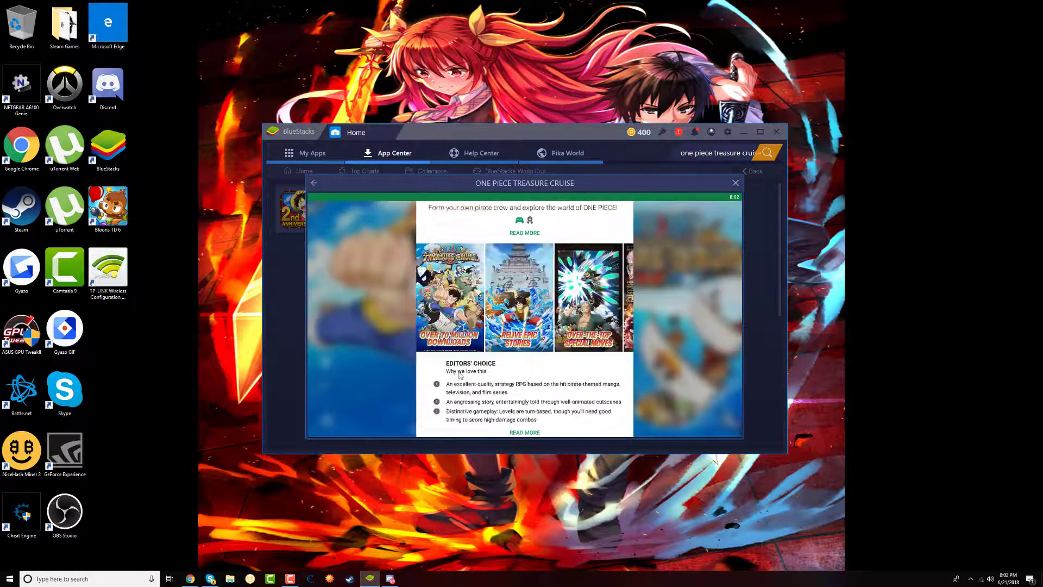
scroll(459, 375, down, 10)
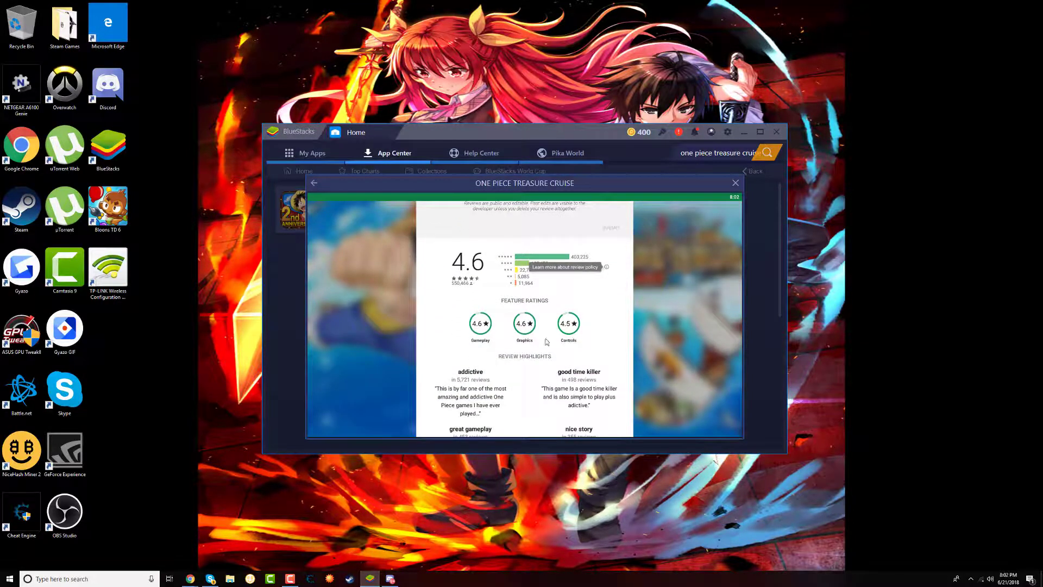
scroll(546, 341, up, 15)
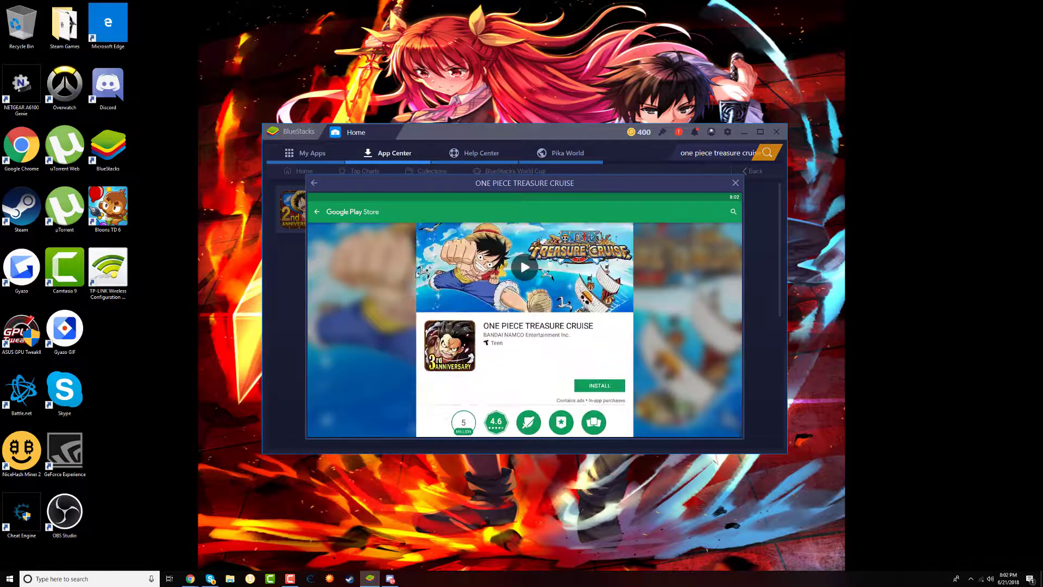
click(735, 183)
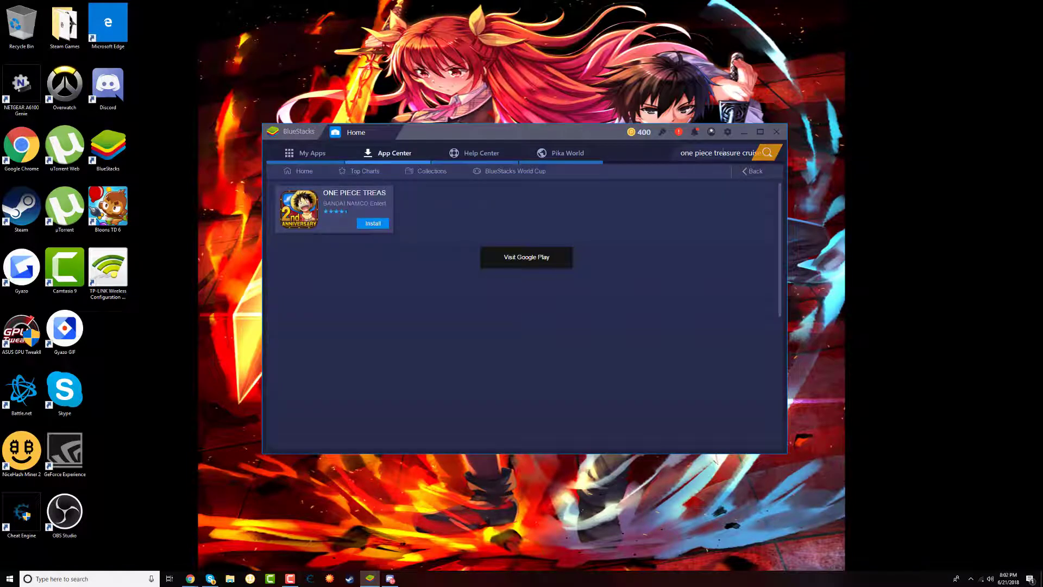
Replace the search with 'fun run', view Top Charts, then return to My Apps
drag(723, 152, 740, 153)
key(ctrl+a)
key(BackSpace)
text(fun run)
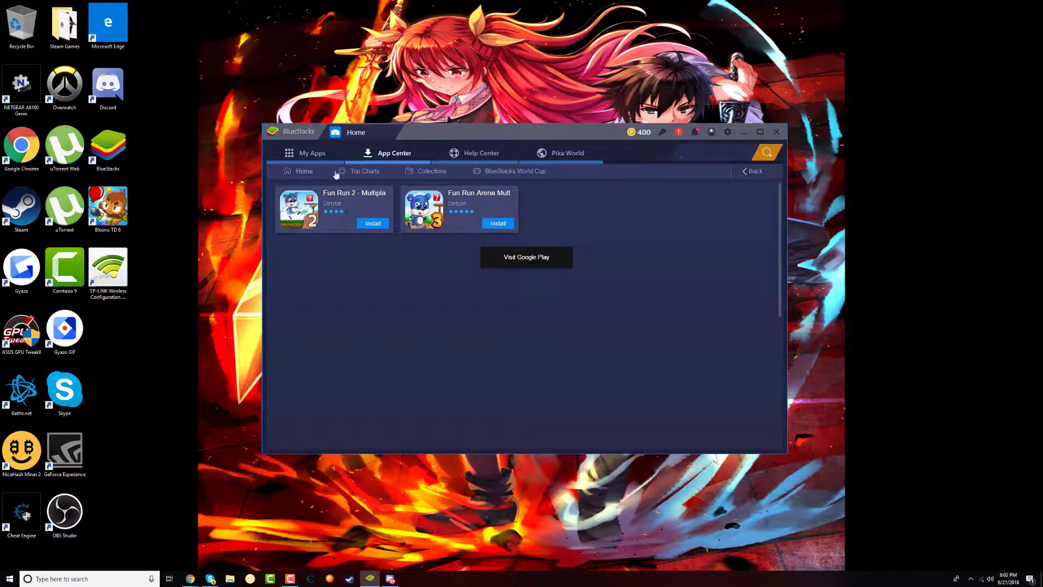
click(359, 172)
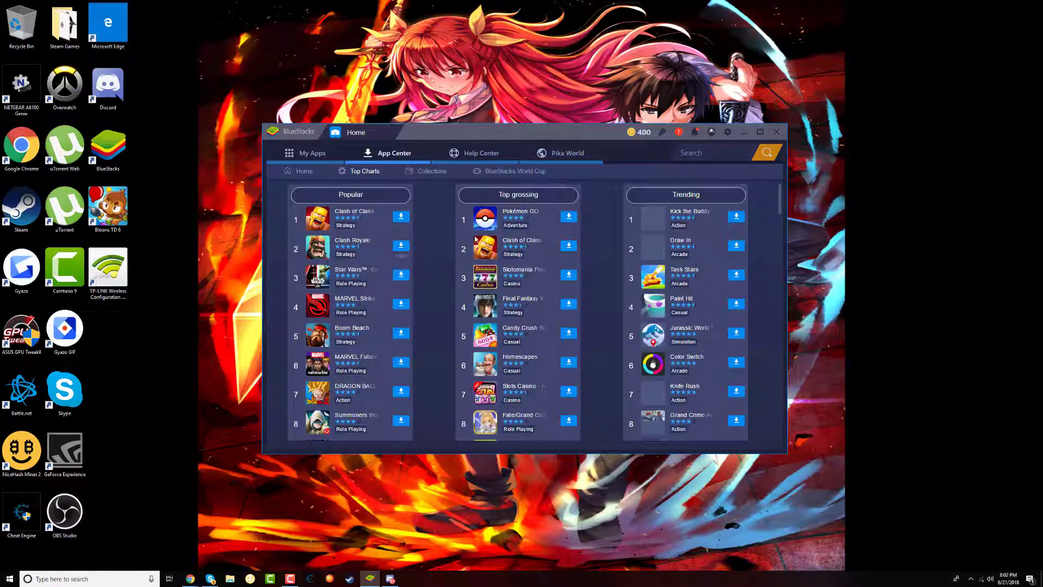
click(312, 154)
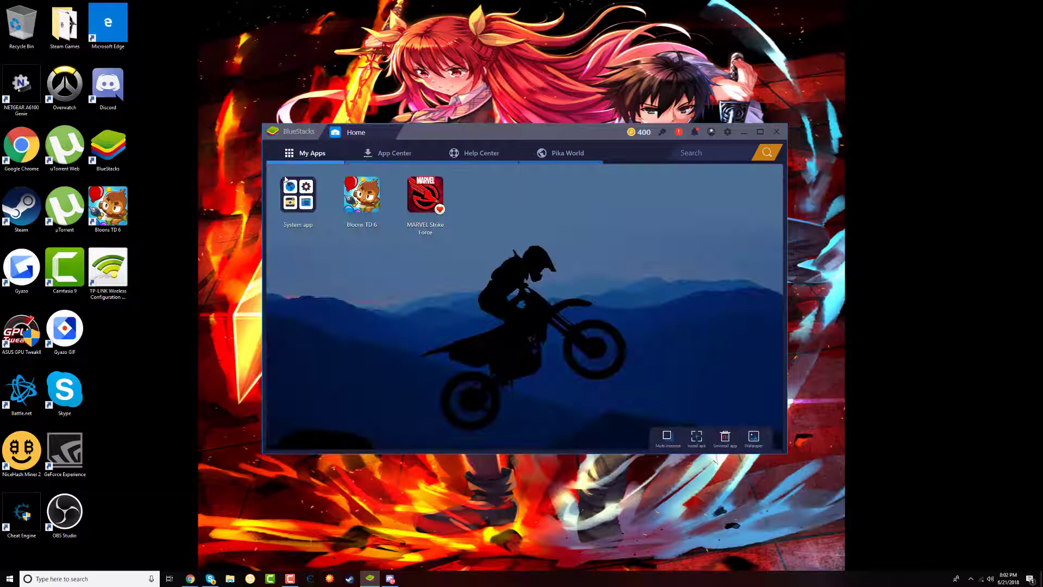
Launch Bloons TD 6 from My Apps and open the gear-icon options menu
click(358, 196)
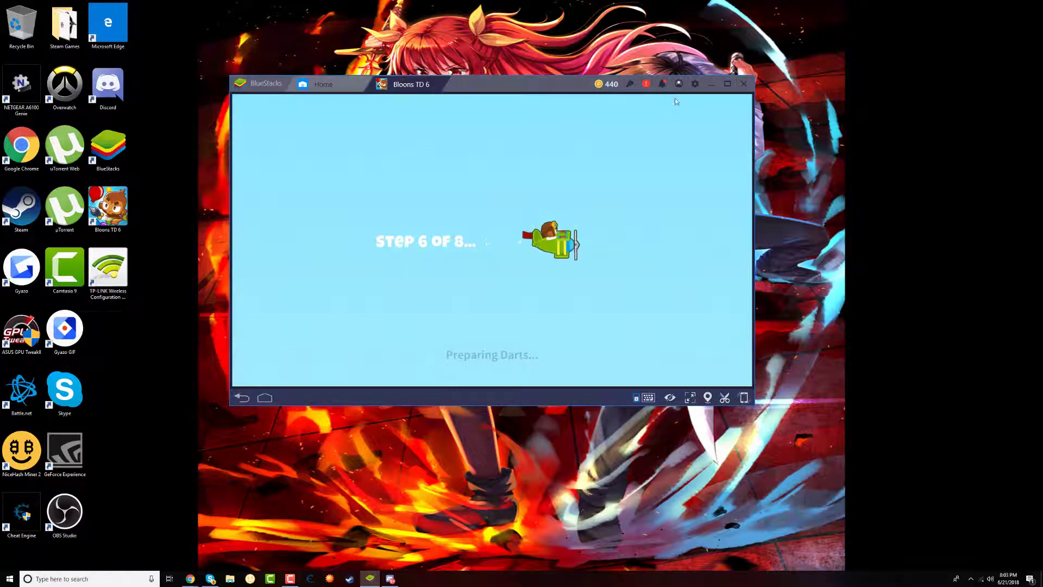
click(694, 85)
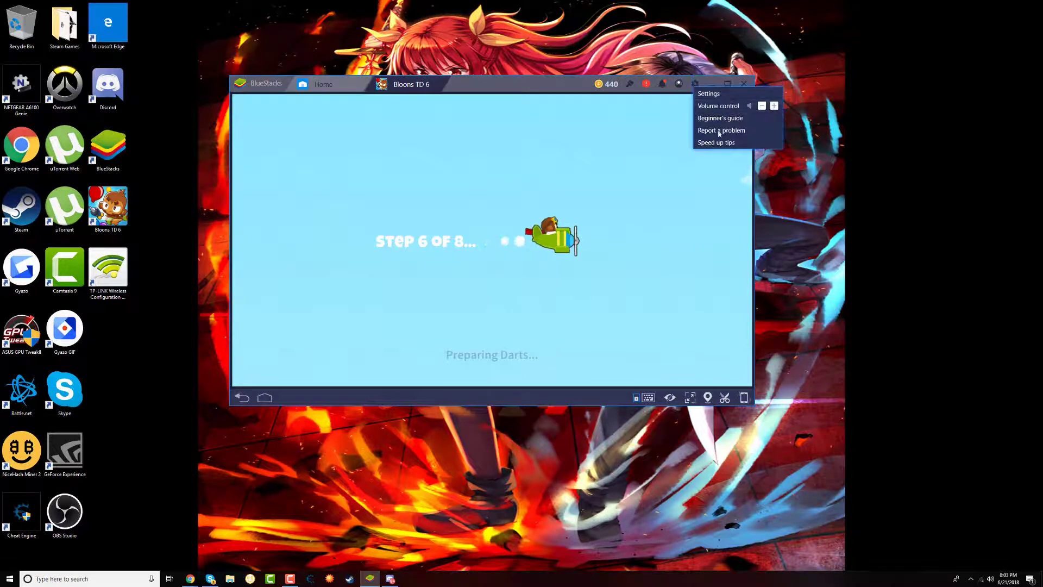
In Settings, try 2560x1440, revert the display to System default, and keep 1 CPU core on Engine
click(708, 94)
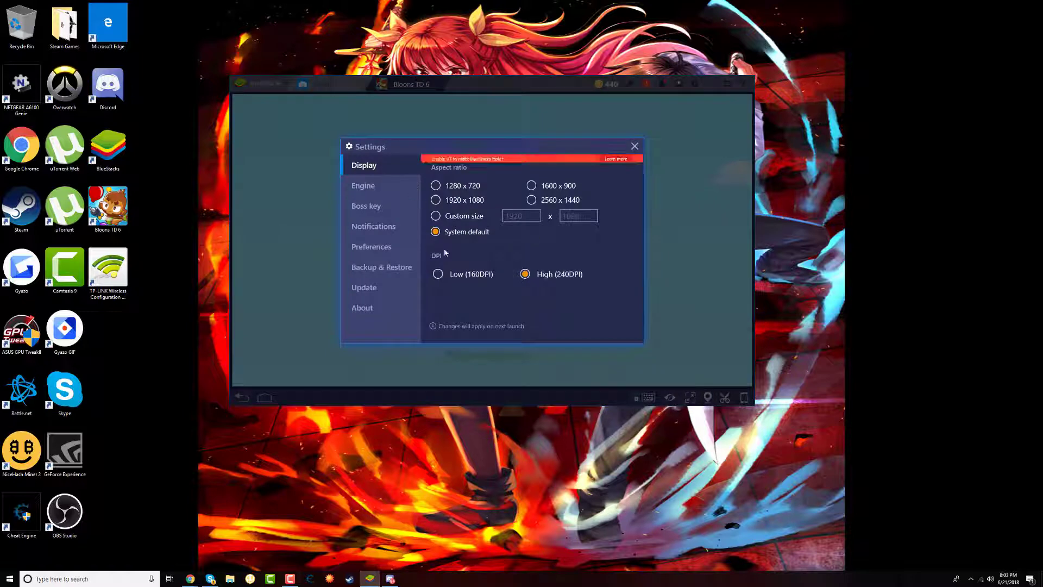
click(552, 201)
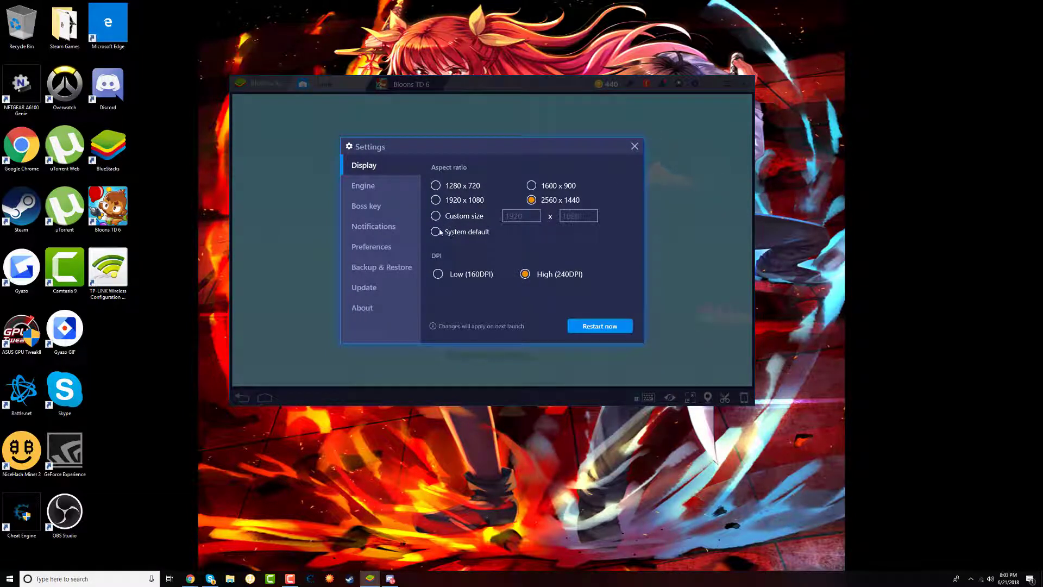
click(437, 231)
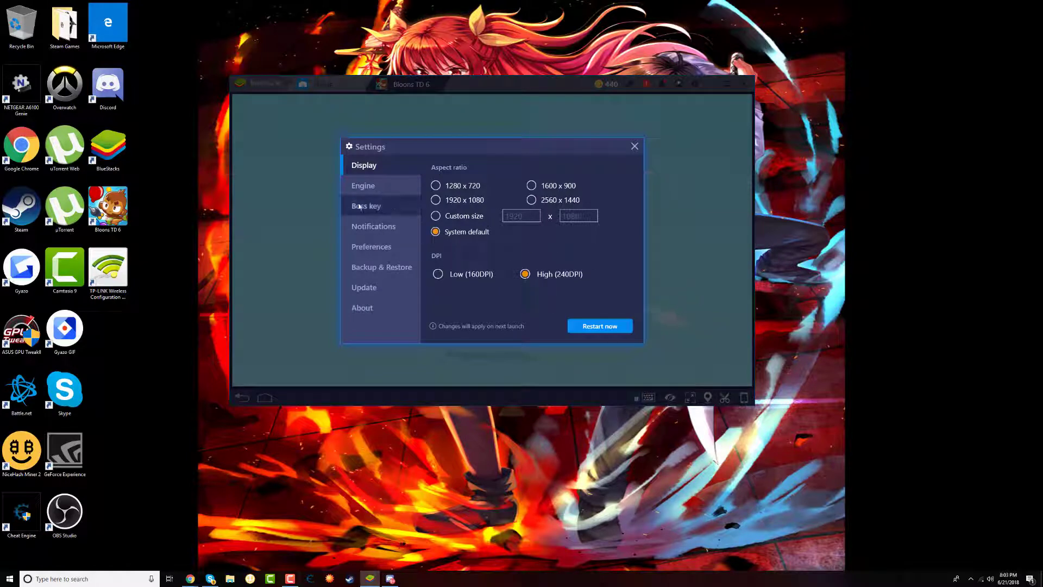
click(367, 186)
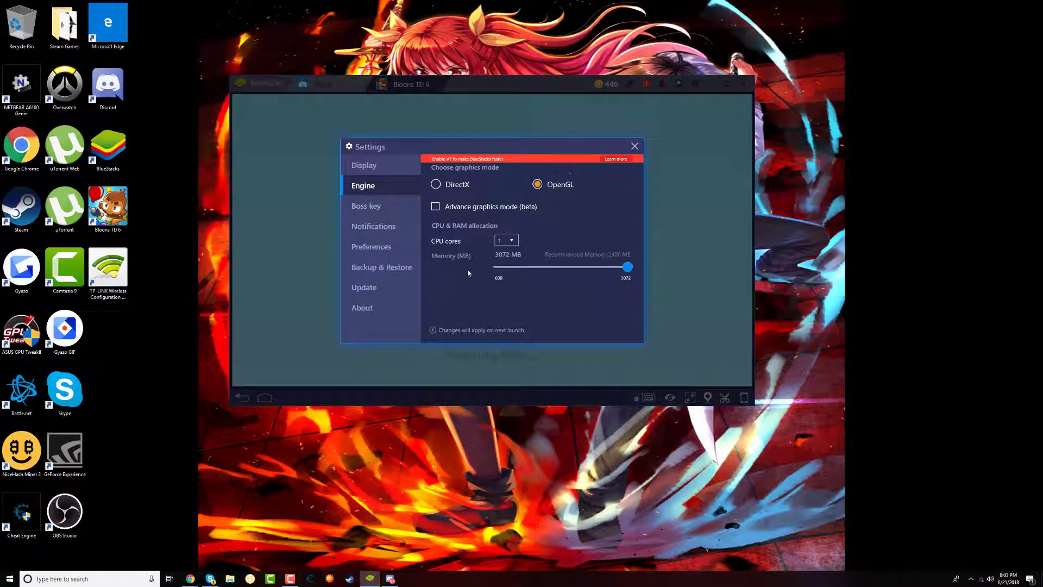
click(514, 241)
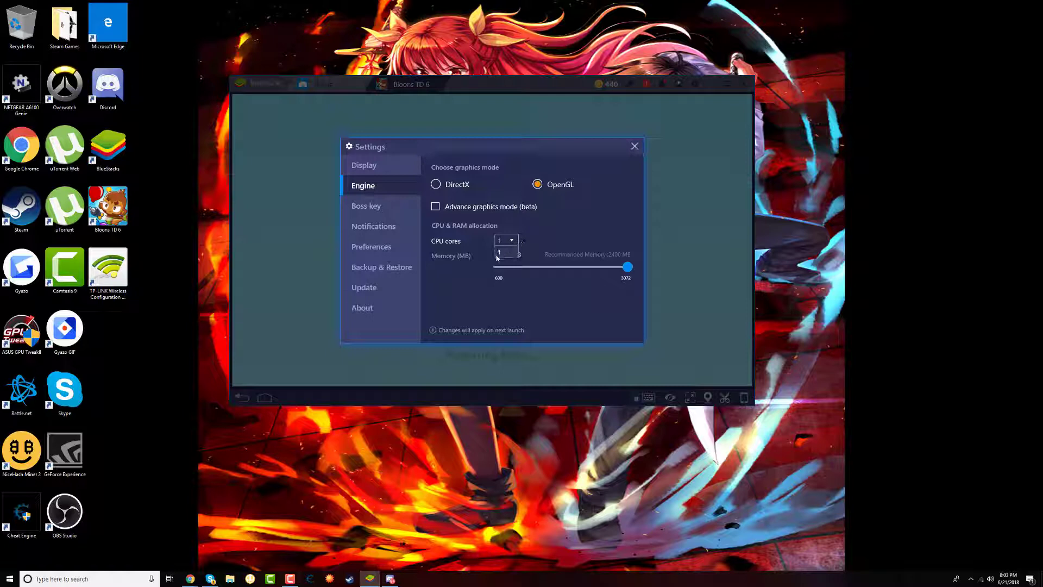
click(501, 253)
Close Settings, accept the game's New Version prompt, and start the Bloons TD 6 update in Google Play
click(634, 146)
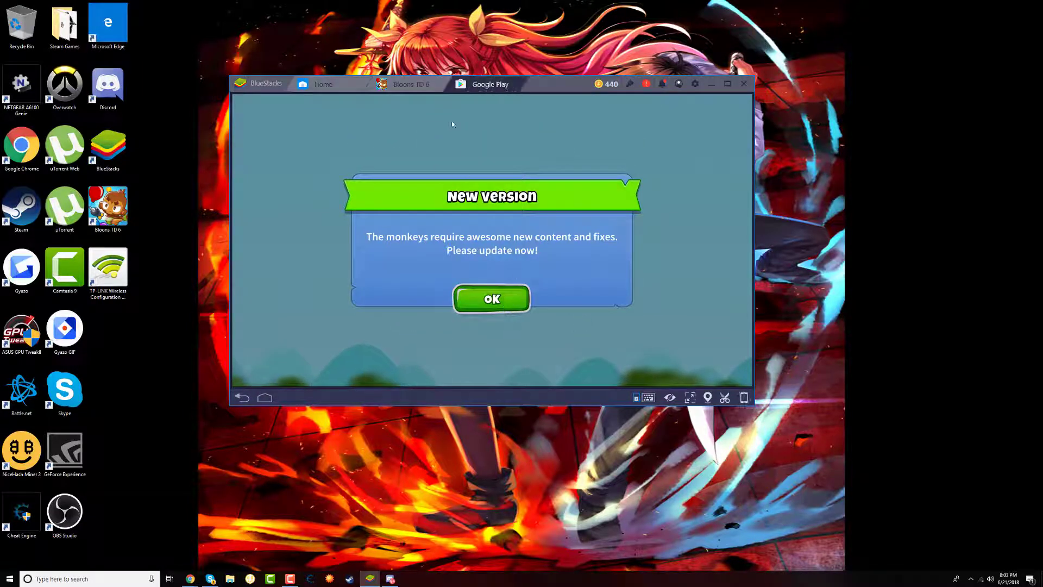
click(511, 85)
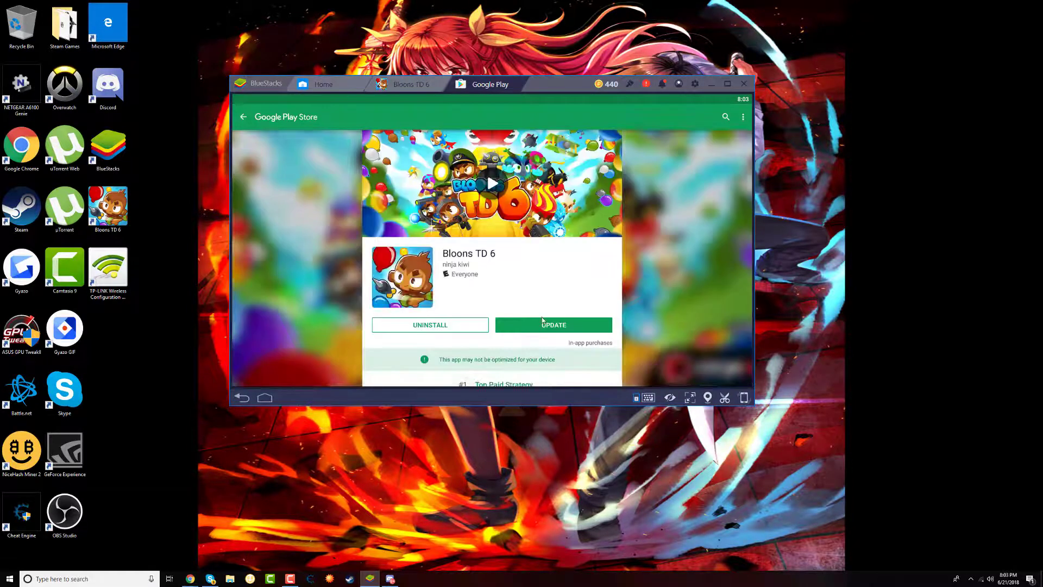
scroll(515, 254, down, 3)
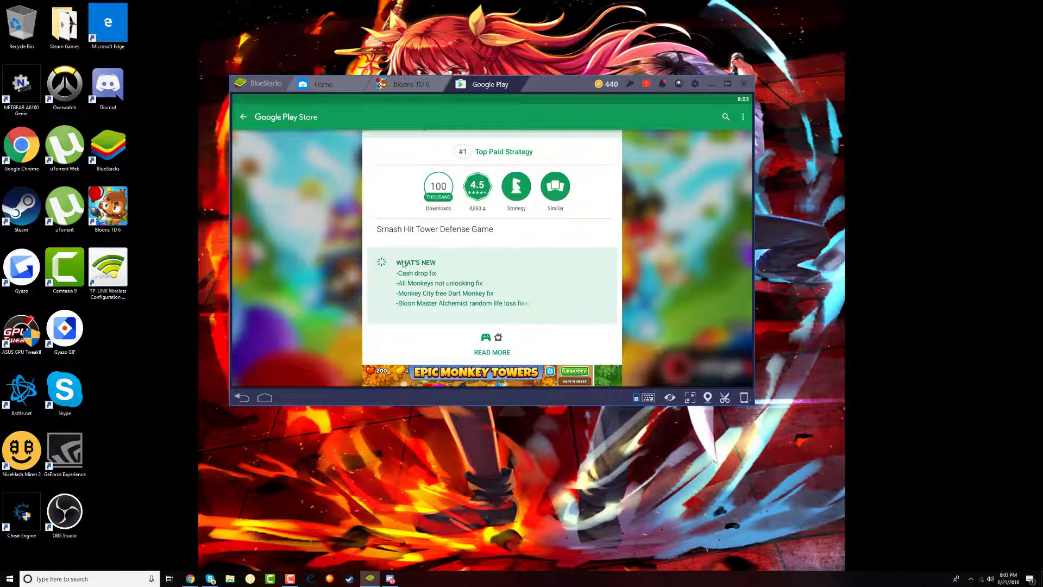
scroll(379, 264, up, 3)
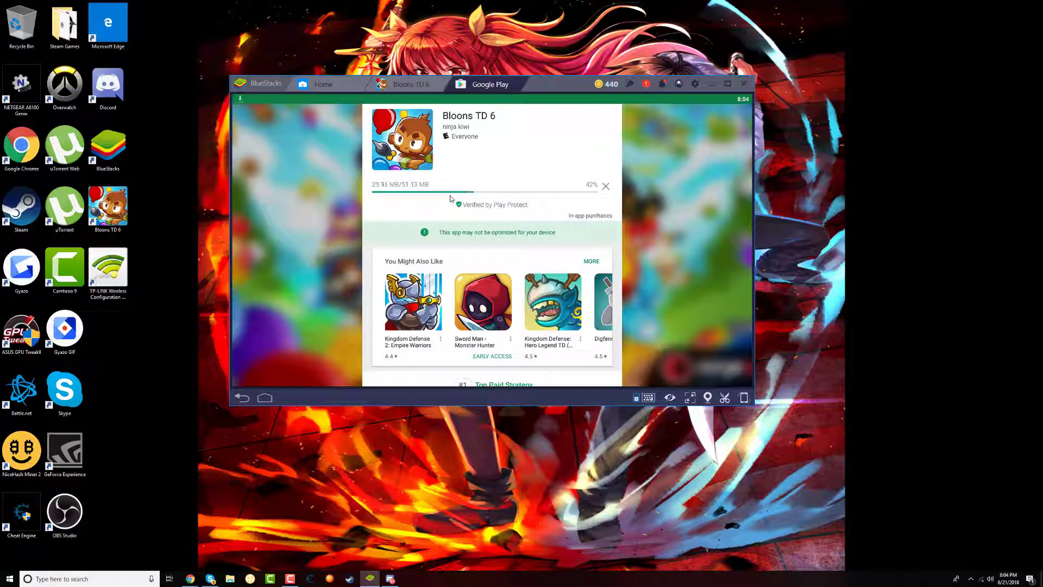
Close the old Bloons TD 6 tab, open the updated game from Google Play, and dismiss the update notification
click(443, 82)
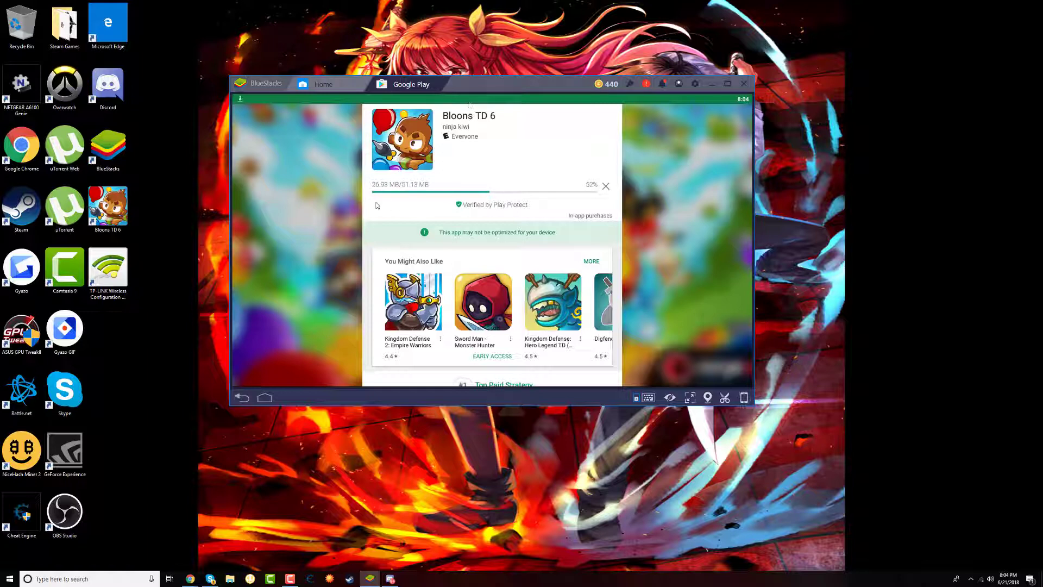
click(290, 579)
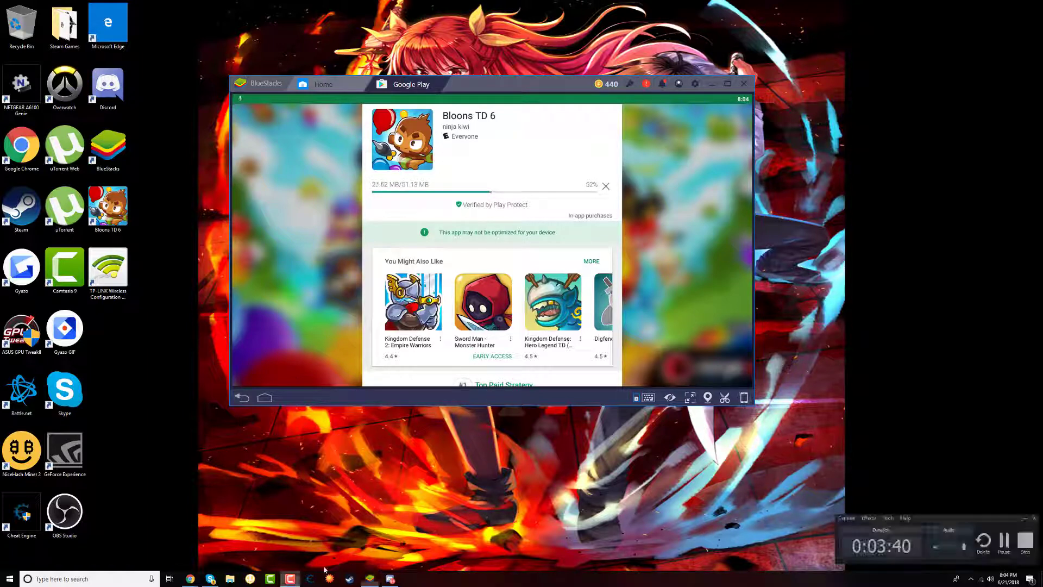
click(1004, 543)
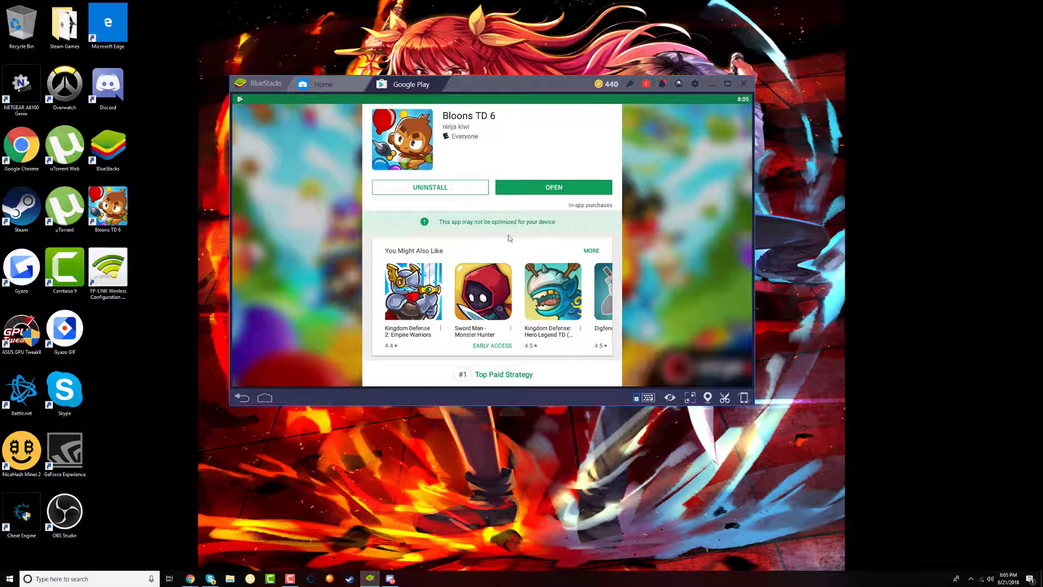
click(508, 188)
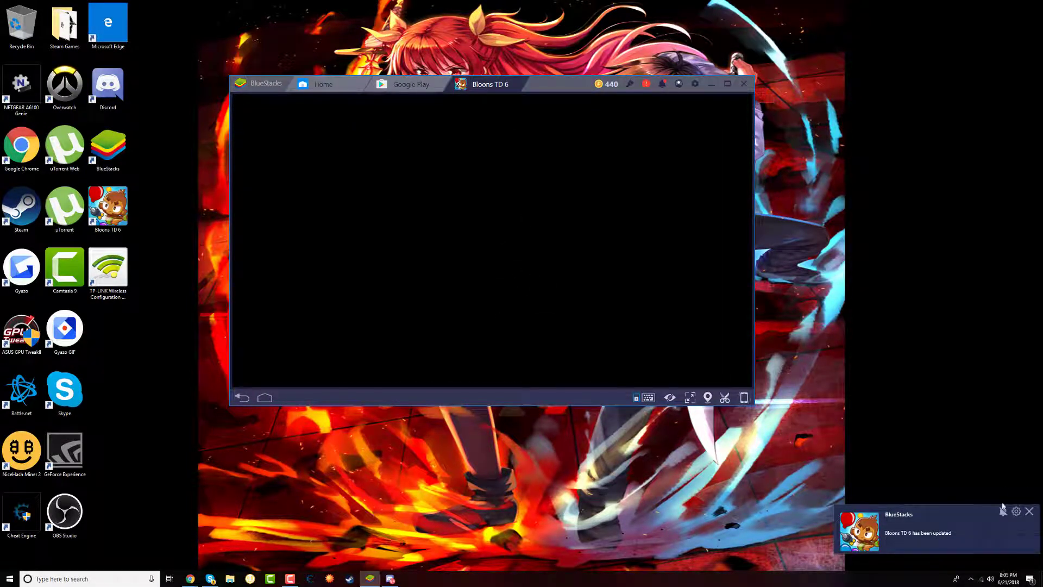
click(1029, 511)
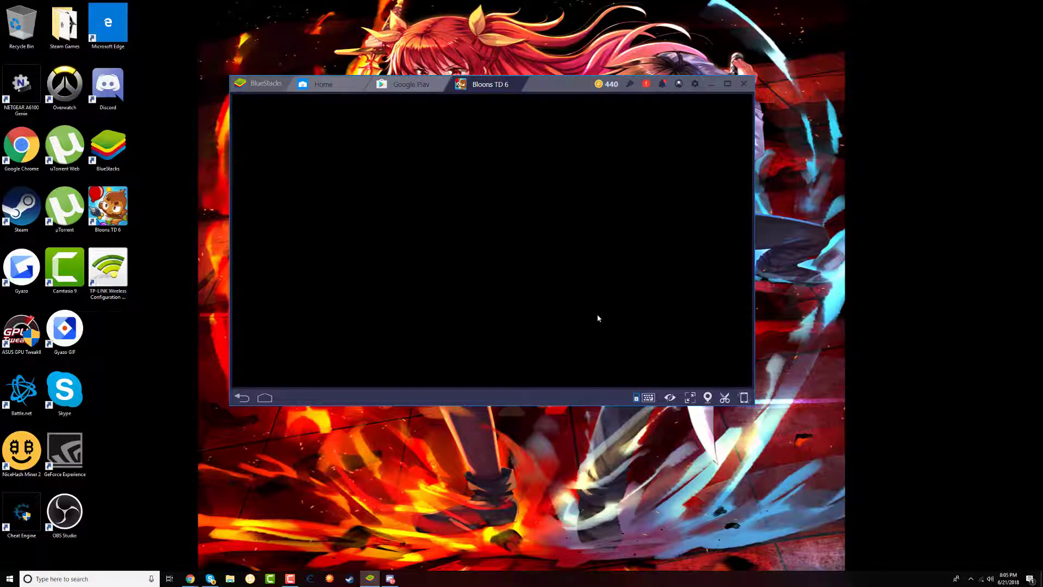